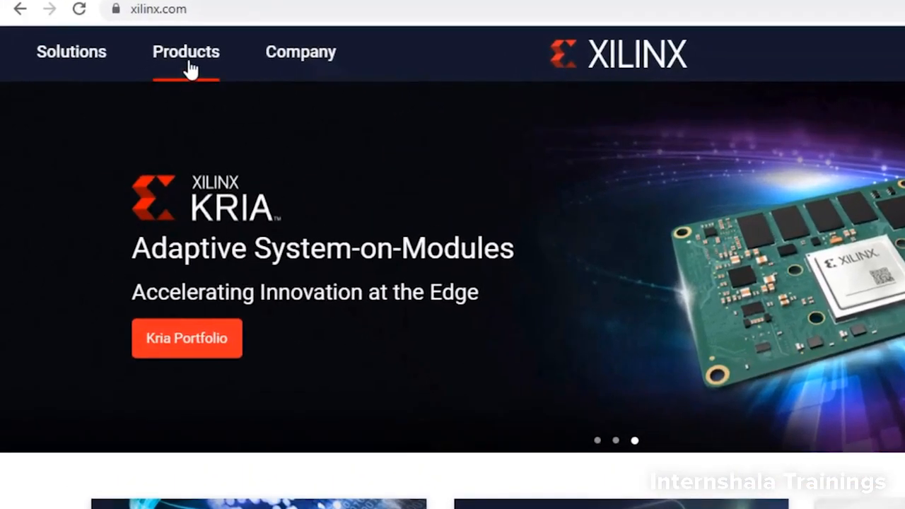
- Open the Downloads page from the product support section of the Xilinx site
{"action": "left_click", "coordinate": [189, 69]}
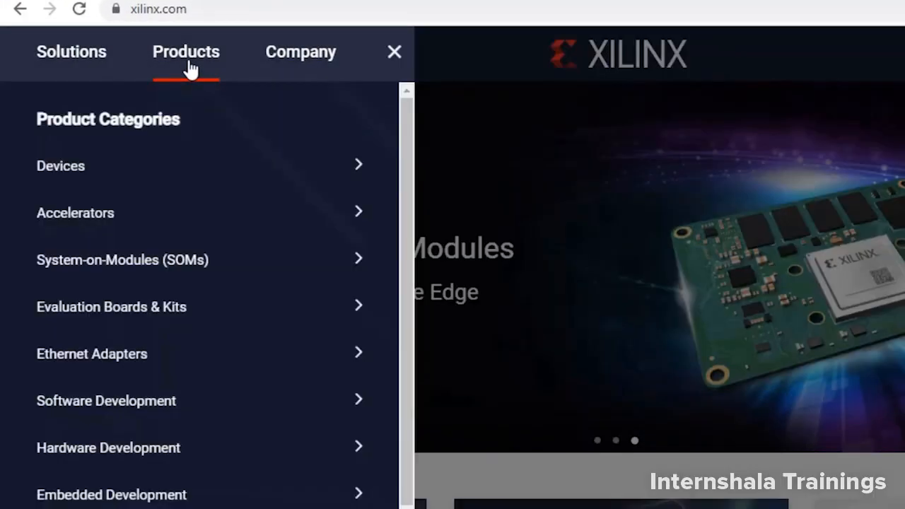
{"action": "scroll", "coordinate": [164, 266], "scroll_direction": "down", "scroll_amount": 3}
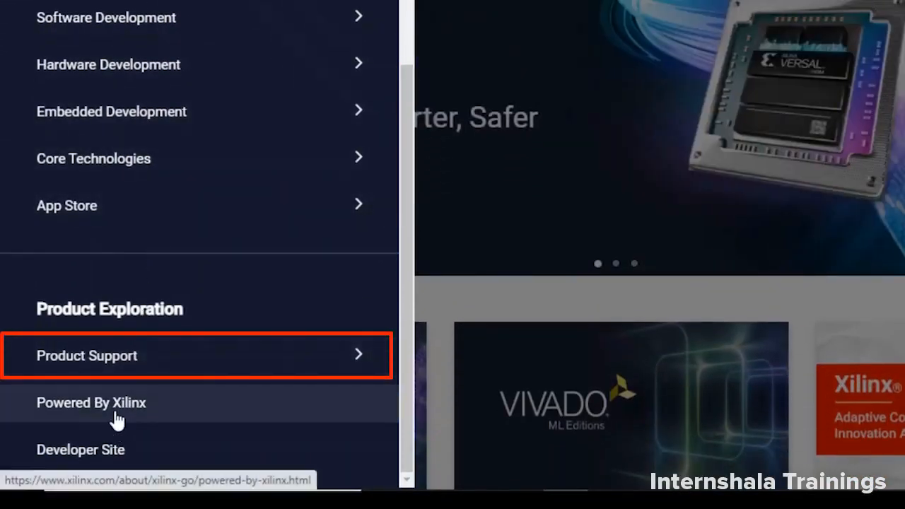
{"action": "left_click", "coordinate": [114, 364]}
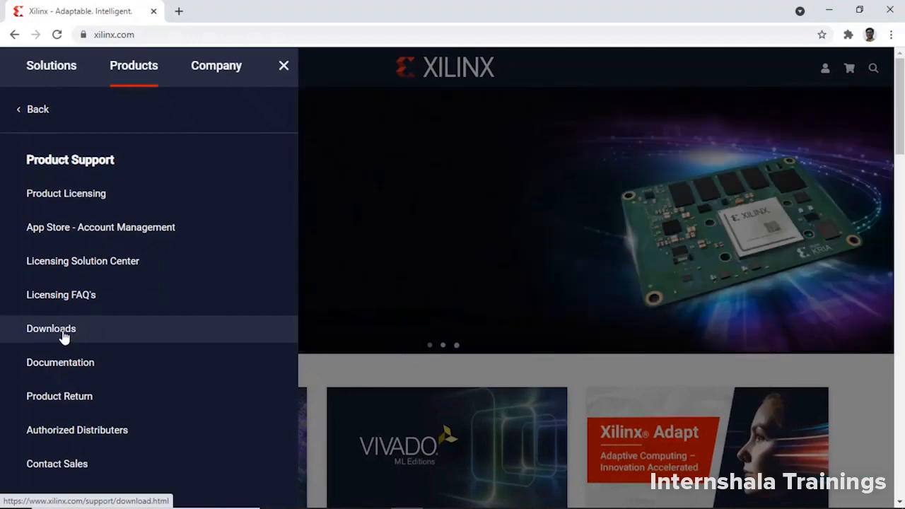
{"action": "left_click", "coordinate": [63, 337]}
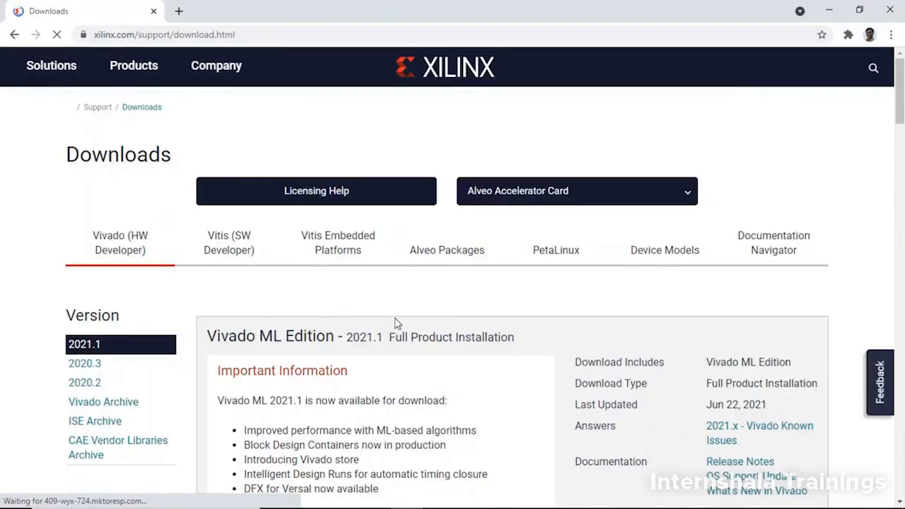
- Examine the Vivado ML Edition 2021.1 release information and the sizes of its Windows, Linux and SFD installers
{"action": "scroll", "coordinate": [395, 317], "scroll_direction": "down", "scroll_amount": 2}
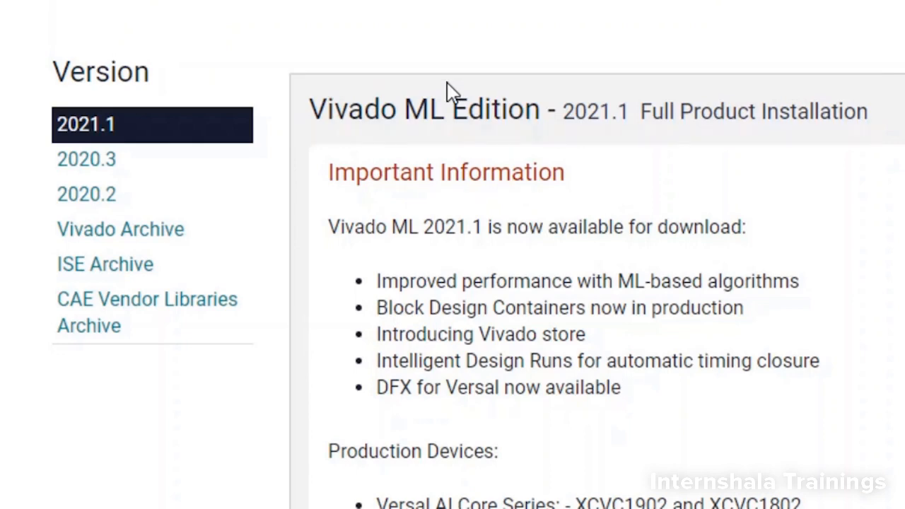
{"action": "scroll", "coordinate": [514, 194], "scroll_direction": "down", "scroll_amount": 8}
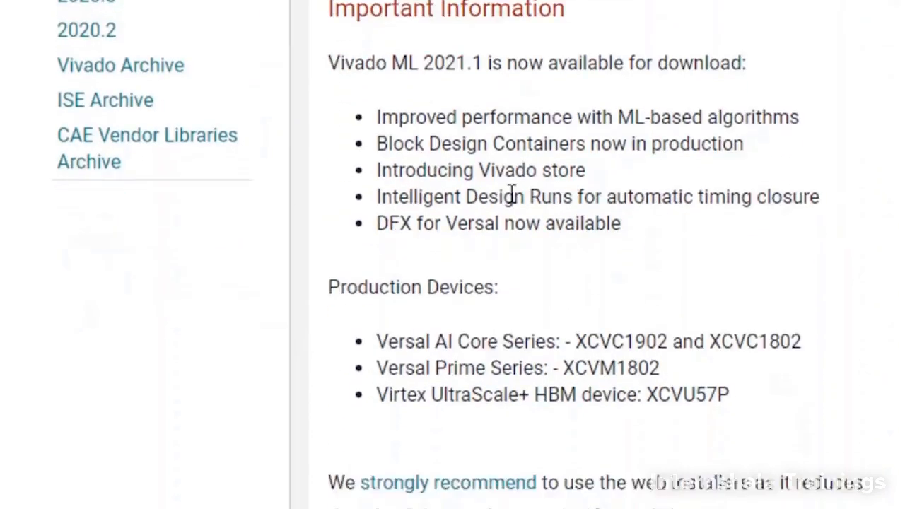
{"action": "scroll", "coordinate": [511, 193], "scroll_direction": "down", "scroll_amount": 1}
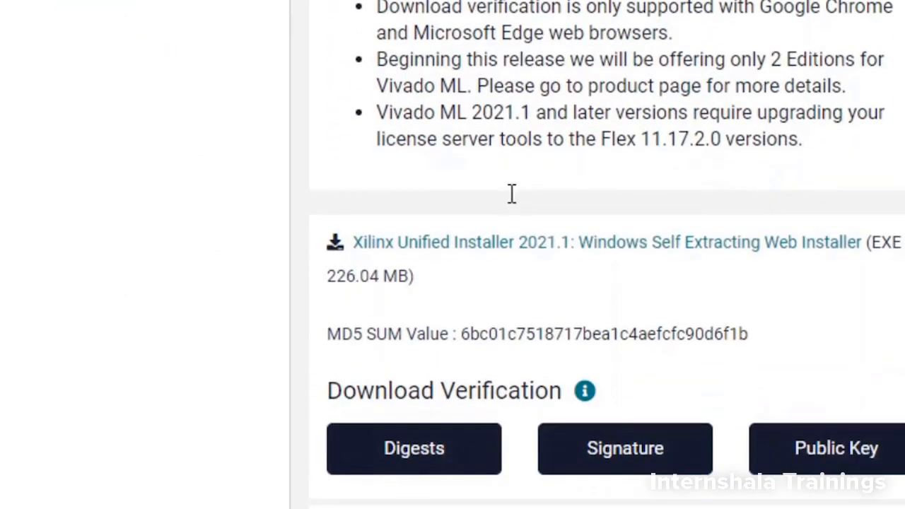
{"action": "scroll", "coordinate": [467, 273], "scroll_direction": "down", "scroll_amount": 3}
{"action": "scroll", "coordinate": [495, 278], "scroll_direction": "down", "scroll_amount": 7}
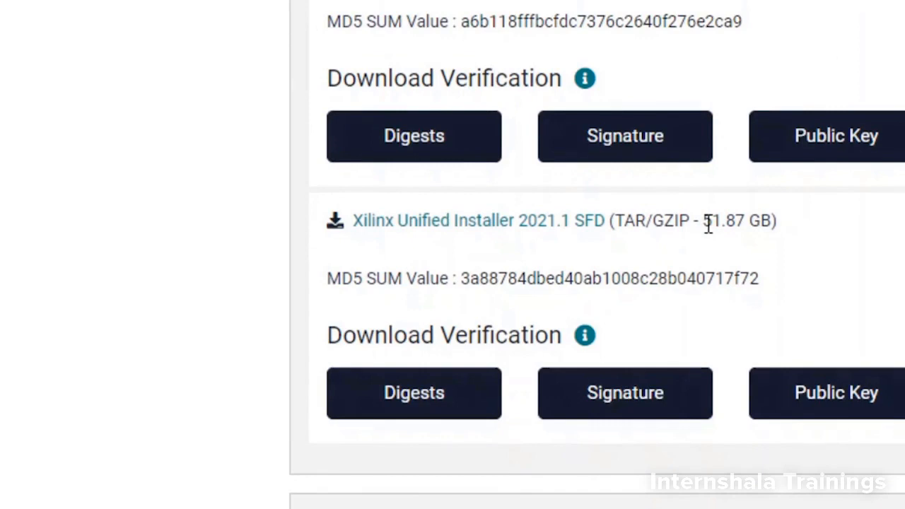
{"action": "scroll", "coordinate": [707, 223], "scroll_direction": "up", "scroll_amount": 5}
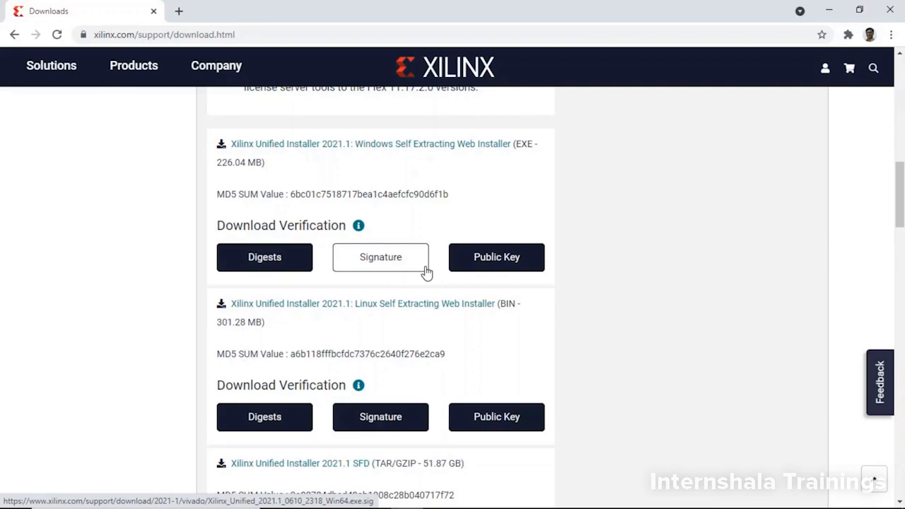
{"action": "scroll", "coordinate": [427, 273], "scroll_direction": "up", "scroll_amount": 10}
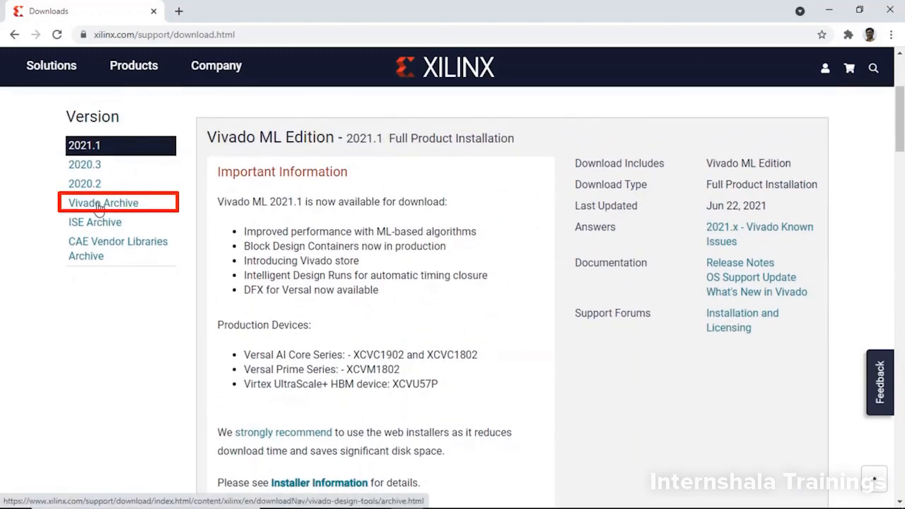
- Open the Vivado Archive and expand the 2018.2 release
{"action": "left_click", "coordinate": [99, 203]}
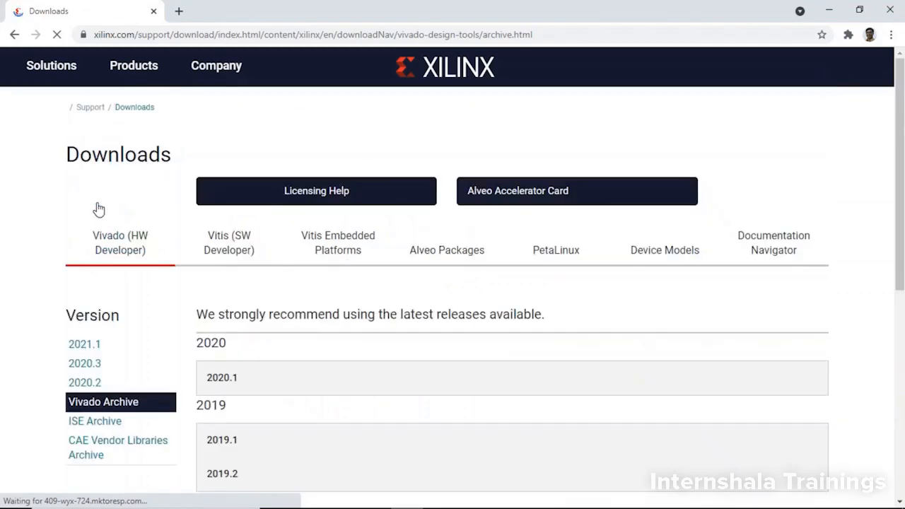
{"action": "scroll", "coordinate": [297, 267], "scroll_direction": "down", "scroll_amount": 5}
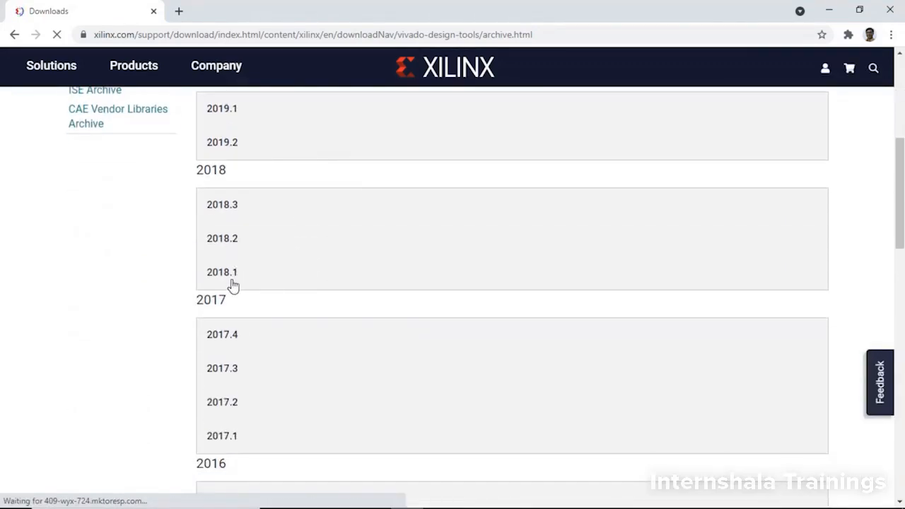
{"action": "scroll", "coordinate": [233, 370], "scroll_direction": "down", "scroll_amount": 2}
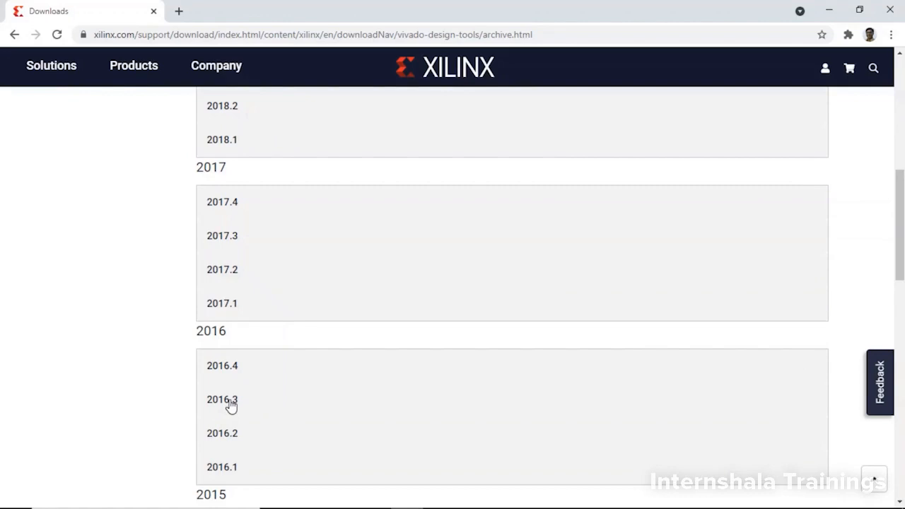
{"action": "scroll", "coordinate": [231, 406], "scroll_direction": "up", "scroll_amount": 1}
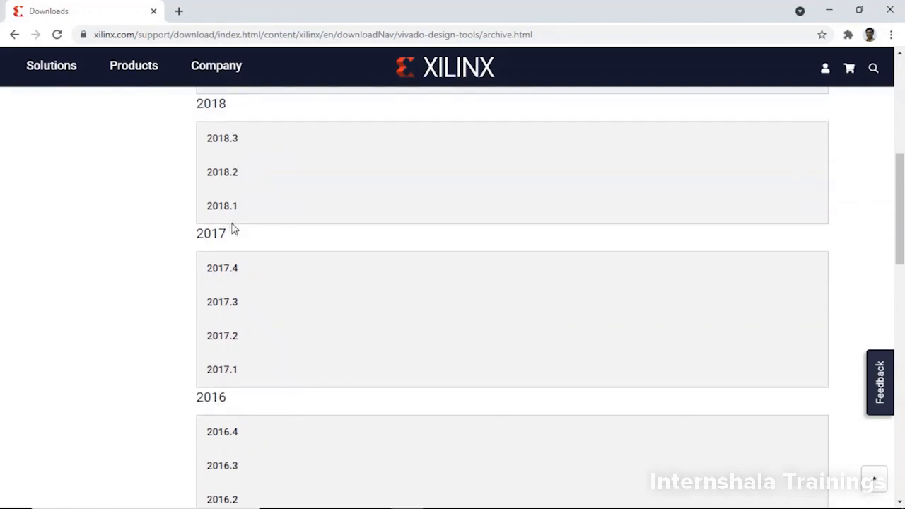
{"action": "left_click", "coordinate": [220, 173]}
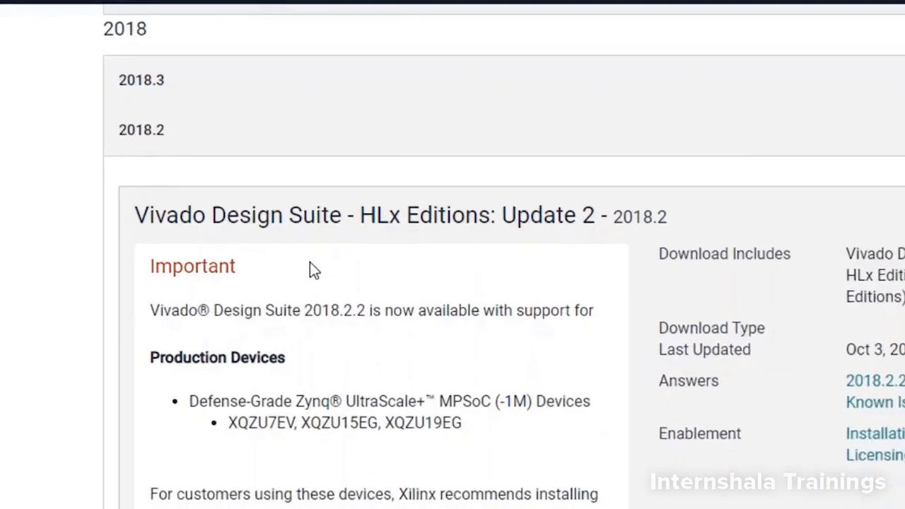
- Request the Vivado HLx 2018.2 WebPACK and Editions Windows Self Extracting Web Installer from the Full Product Installation section
{"action": "scroll", "coordinate": [282, 260], "scroll_direction": "down", "scroll_amount": 5}
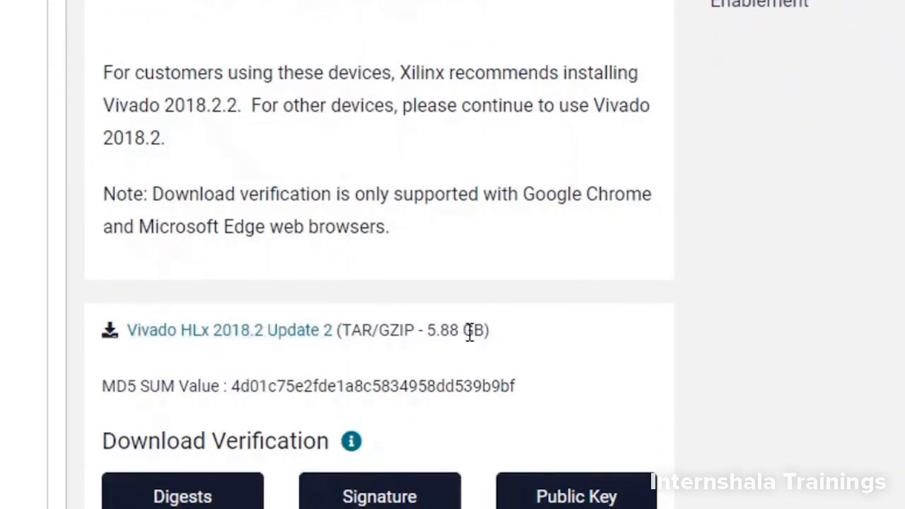
{"action": "scroll", "coordinate": [470, 333], "scroll_direction": "down", "scroll_amount": 5}
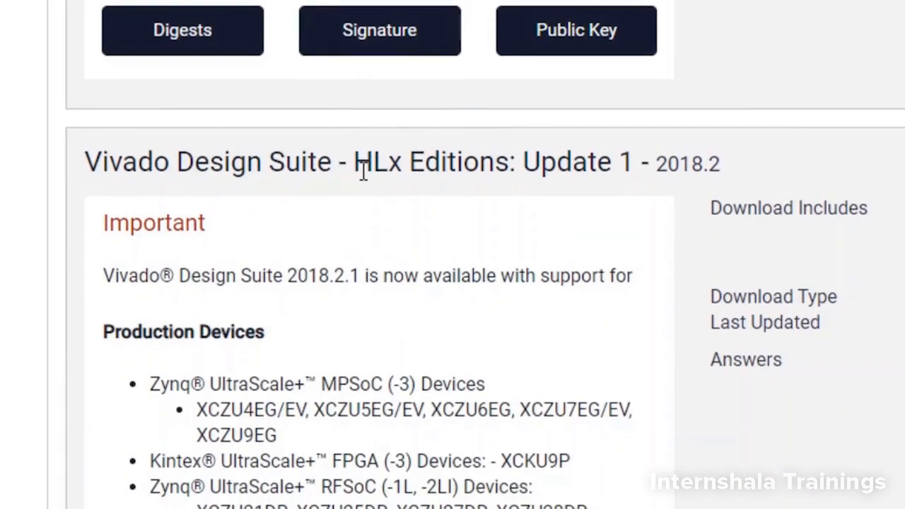
{"action": "scroll", "coordinate": [545, 269], "scroll_direction": "down", "scroll_amount": 10}
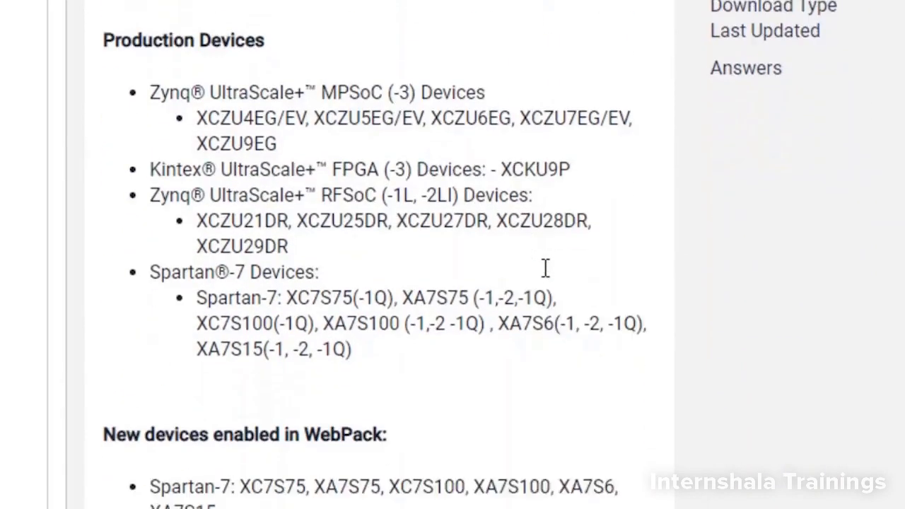
{"action": "scroll", "coordinate": [545, 268], "scroll_direction": "up", "scroll_amount": 2}
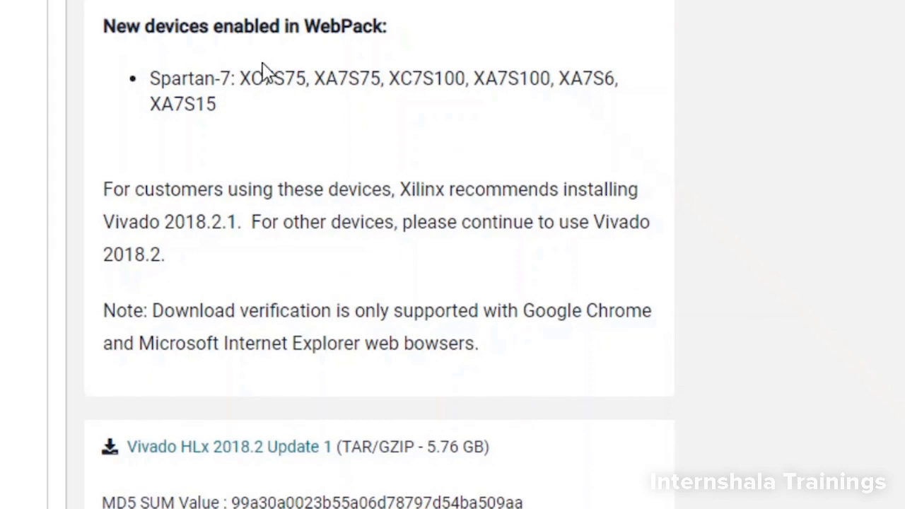
{"action": "scroll", "coordinate": [366, 212], "scroll_direction": "down", "scroll_amount": 8}
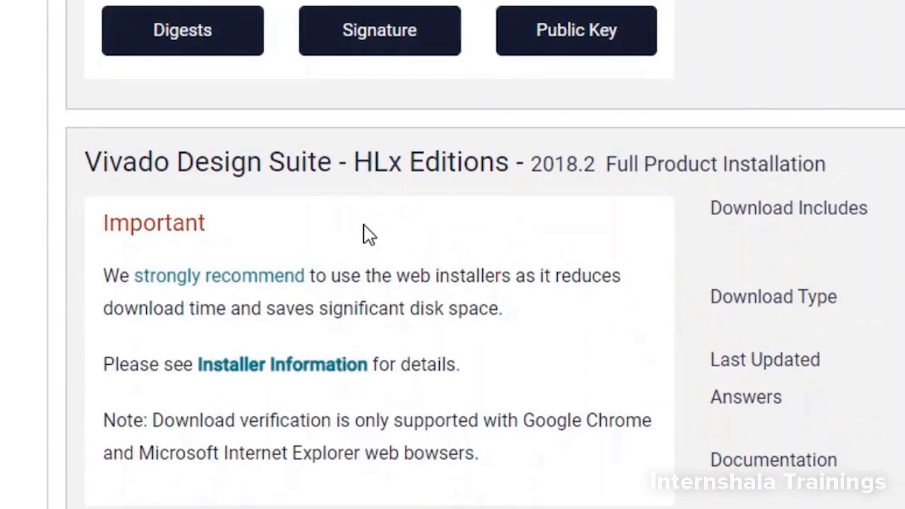
{"action": "scroll", "coordinate": [367, 234], "scroll_direction": "down", "scroll_amount": 4}
{"action": "scroll", "coordinate": [358, 287], "scroll_direction": "down", "scroll_amount": 1}
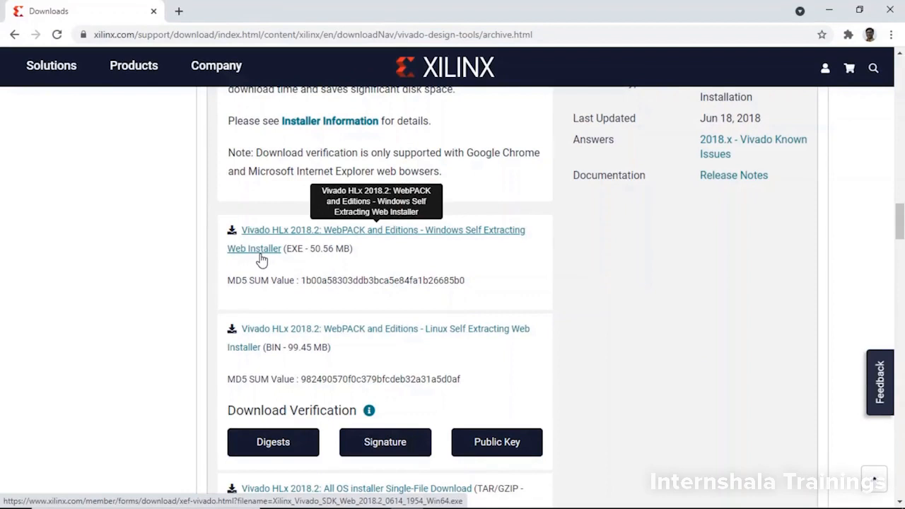
{"action": "left_click", "coordinate": [262, 251]}
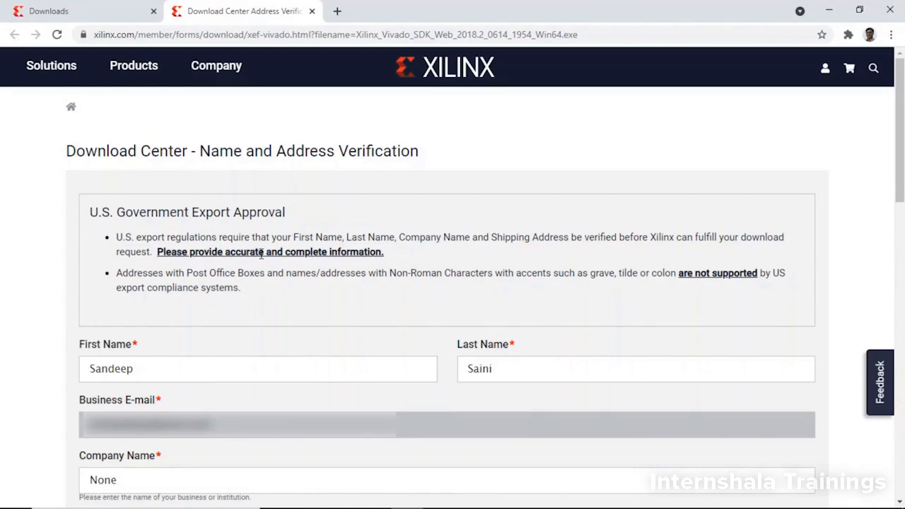
- Review the prefilled name and address verification form, submit it for download, and save the installer file
{"action": "scroll", "coordinate": [265, 279], "scroll_direction": "down", "scroll_amount": 4}
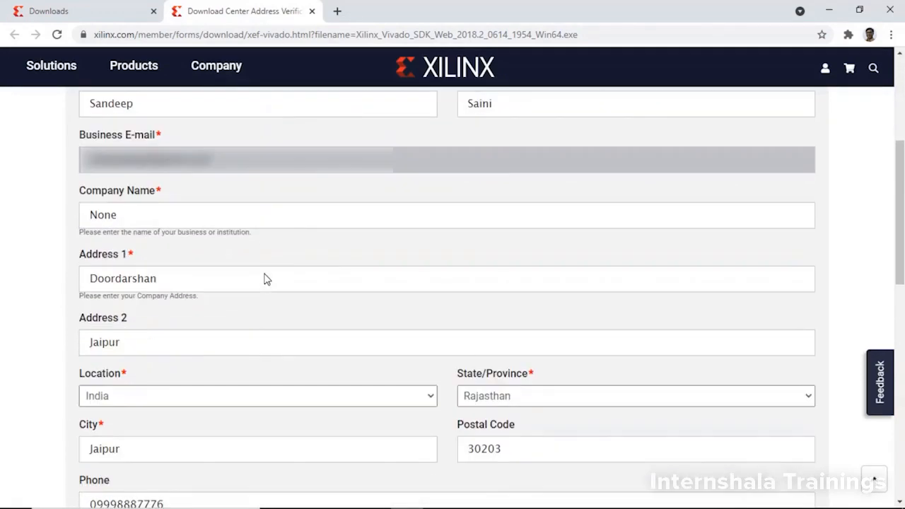
{"action": "scroll", "coordinate": [265, 279], "scroll_direction": "down", "scroll_amount": 6}
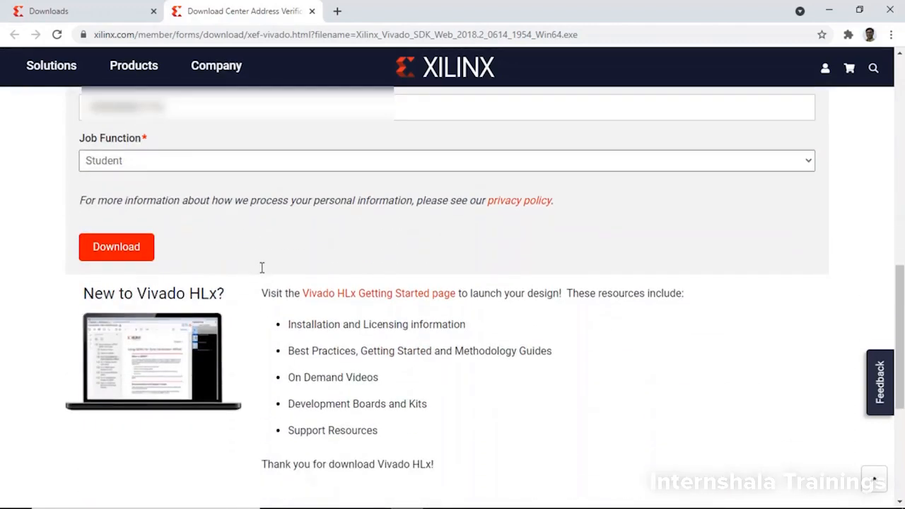
{"action": "scroll", "coordinate": [262, 267], "scroll_direction": "down", "scroll_amount": 2}
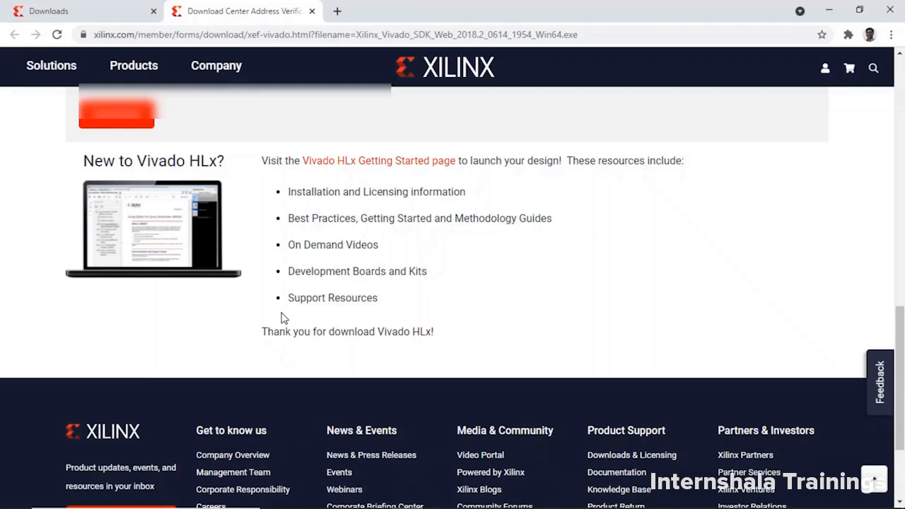
{"action": "scroll", "coordinate": [283, 317], "scroll_direction": "up", "scroll_amount": 2}
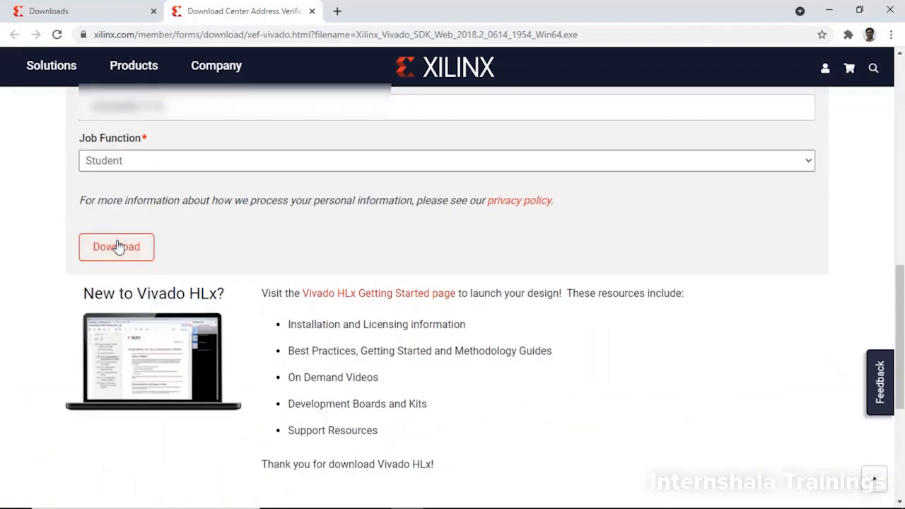
{"action": "left_click", "coordinate": [119, 246]}
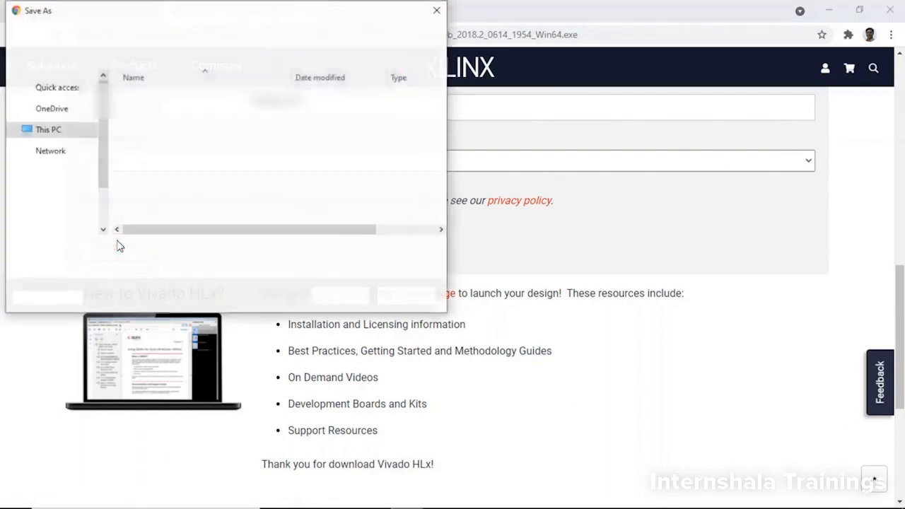
{"action": "left_click", "coordinate": [338, 296]}
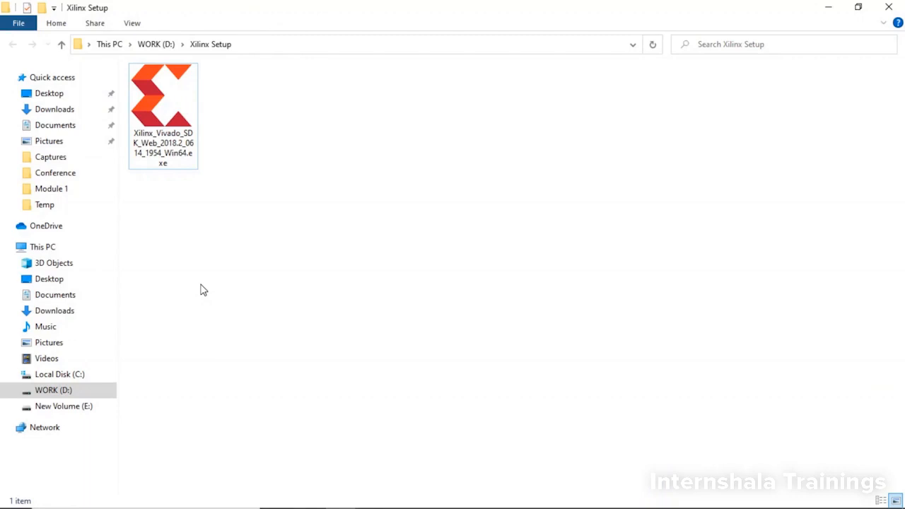
- Run Xilinx_Vivado_SDK_Web_2018.2_0614_1954_Win64.exe, allowing Java firewall access on public networks, and continue with version 2018.2 instead of the latest
{"action": "double_click", "coordinate": [181, 134]}
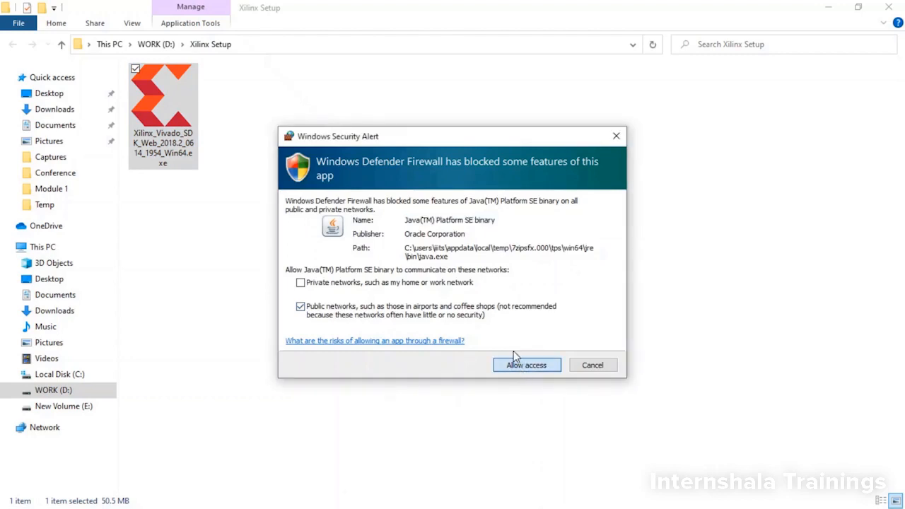
{"action": "left_click", "coordinate": [526, 365]}
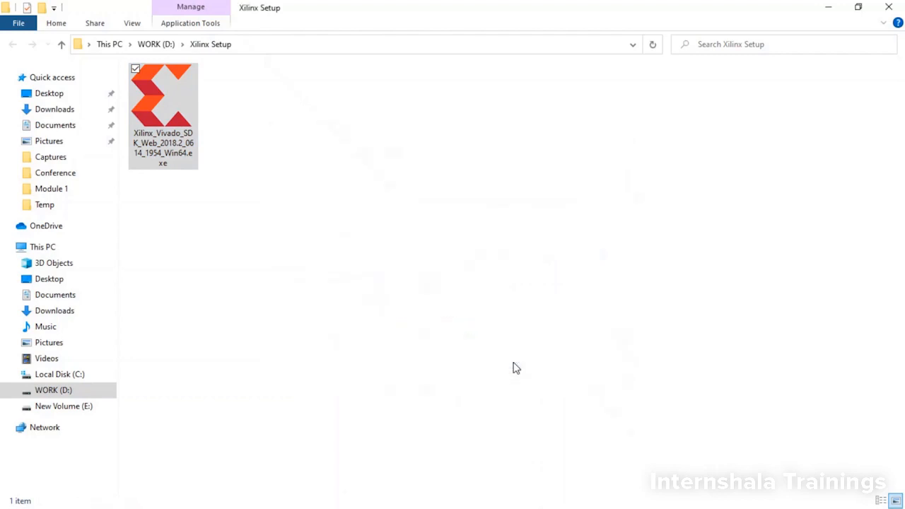
{"action": "left_click", "coordinate": [515, 368]}
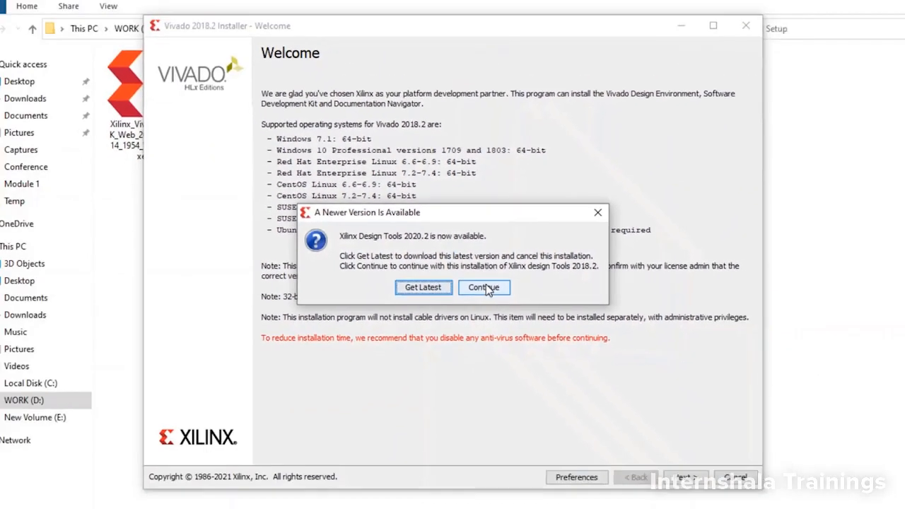
{"action": "left_click", "coordinate": [514, 318]}
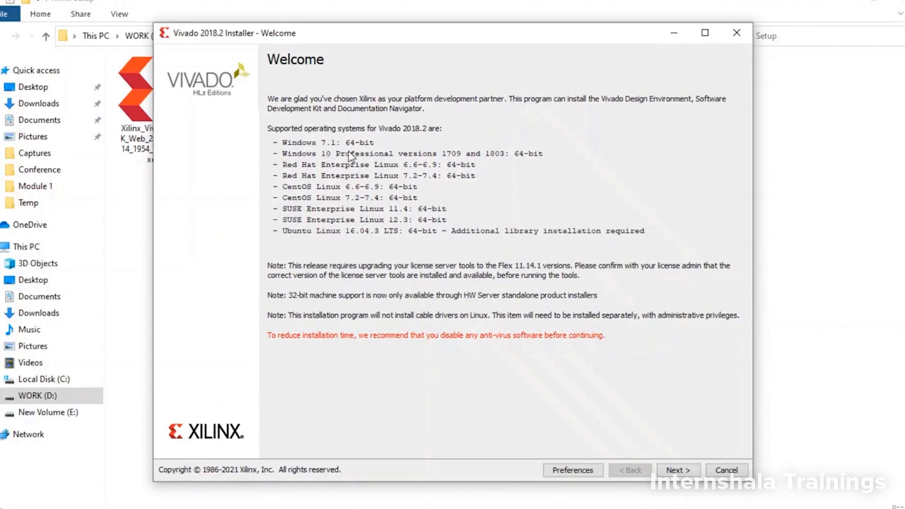
- Enter the Xilinx user ID and account password, keep Download and Install Now, and proceed to the license agreements
{"action": "left_click", "coordinate": [677, 470]}
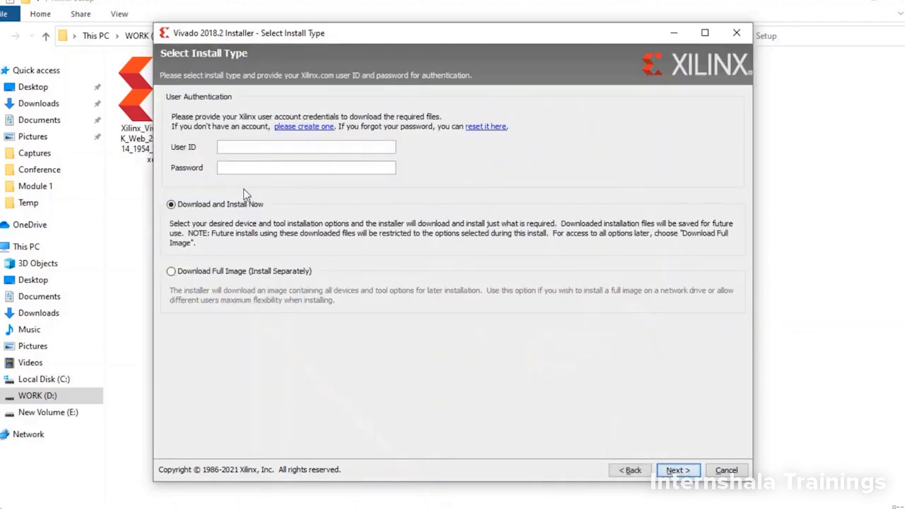
{"action": "left_click", "coordinate": [233, 152]}
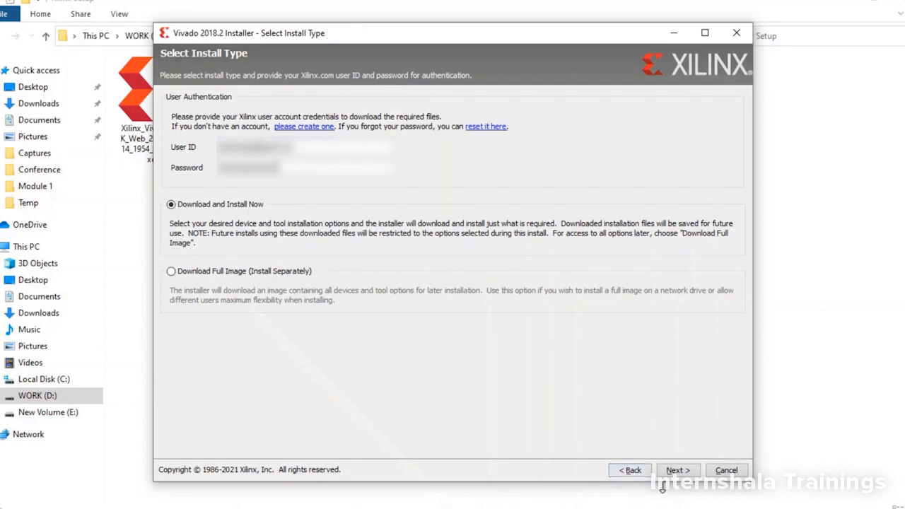
{"action": "left_click", "coordinate": [677, 470]}
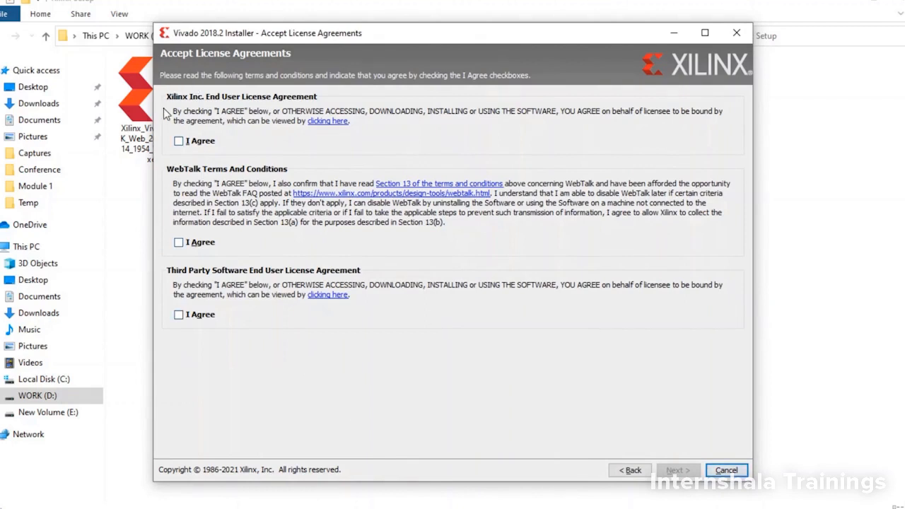
- Accept all three license agreements and choose Vivado HL WebPACK as the edition to install
{"action": "left_click", "coordinate": [178, 141]}
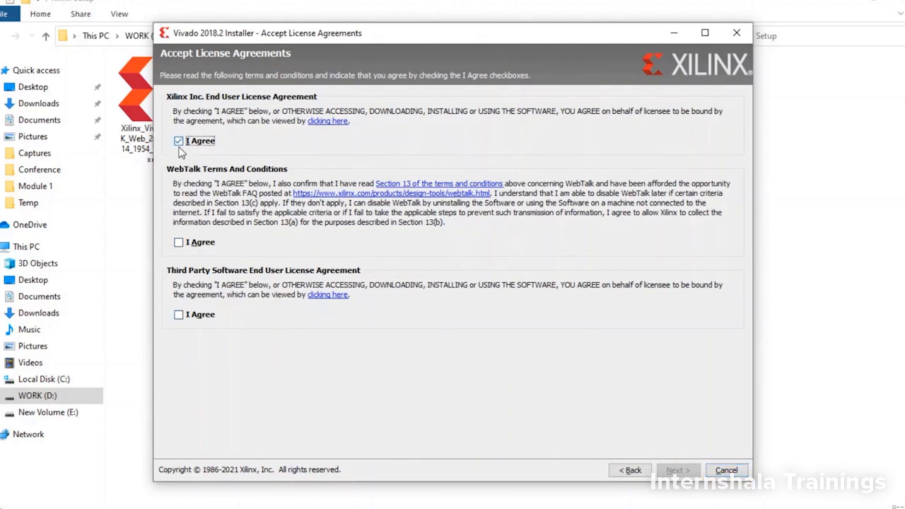
{"action": "left_click", "coordinate": [179, 241]}
{"action": "left_click", "coordinate": [179, 315]}
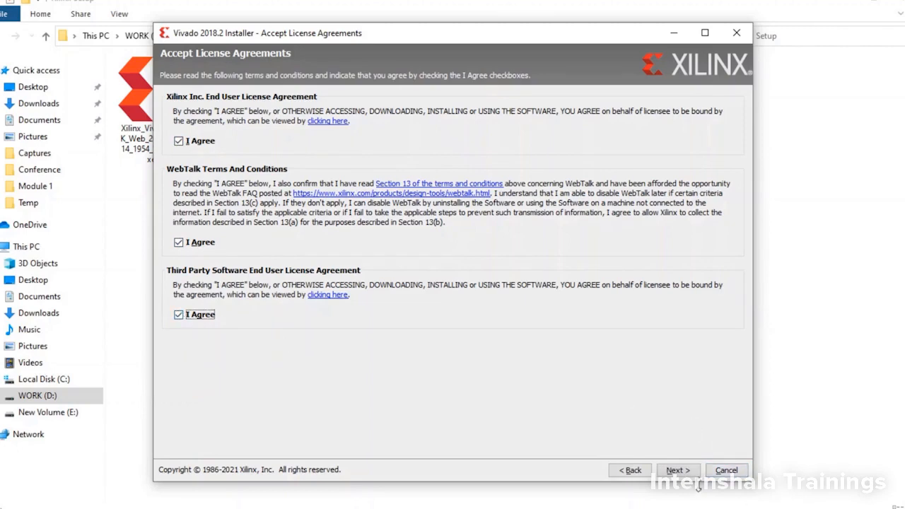
{"action": "left_click", "coordinate": [693, 473]}
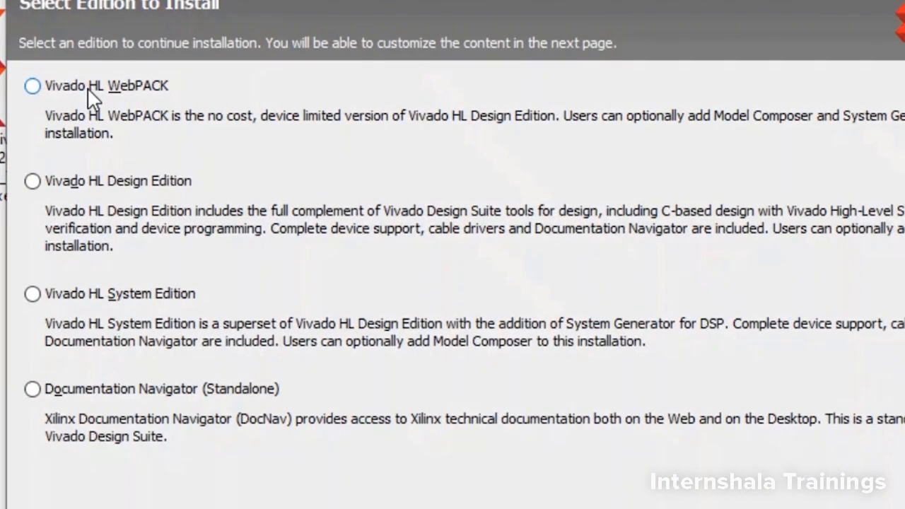
{"action": "left_click", "coordinate": [92, 97]}
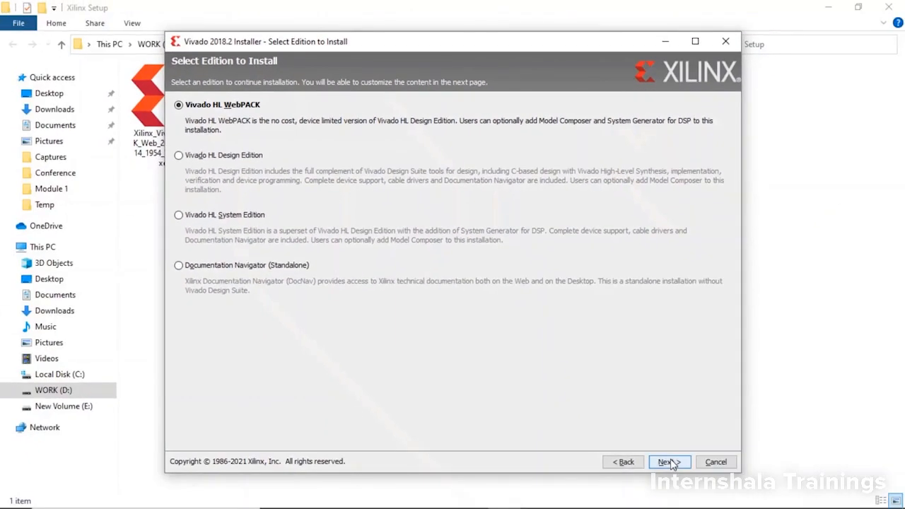
{"action": "left_click", "coordinate": [668, 462]}
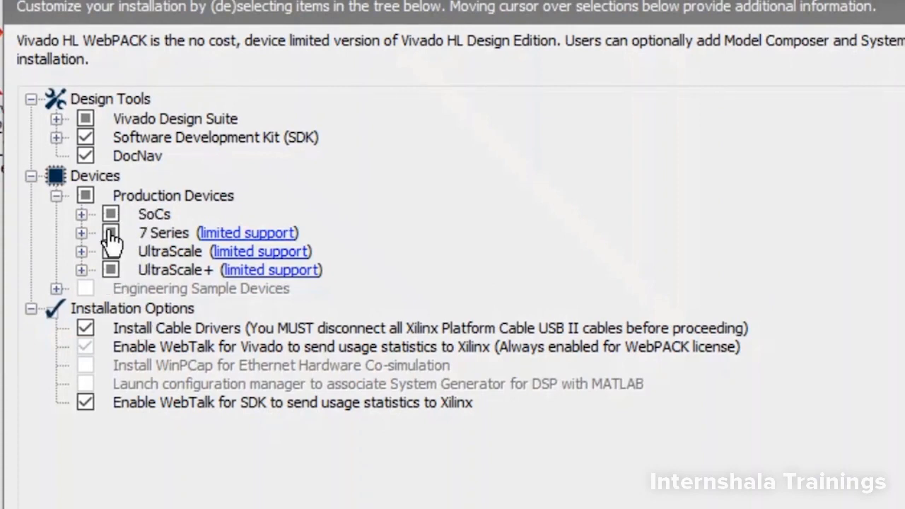
- Exclude UltraScale, UltraScale+, Kintex-7, Spartan-7 and Zynq UltraScale+ MPSoC from the production devices, keeping Artix-7 and Zynq-7000
{"action": "left_click", "coordinate": [111, 270]}
{"action": "left_click", "coordinate": [110, 252]}
{"action": "left_click", "coordinate": [82, 233]}
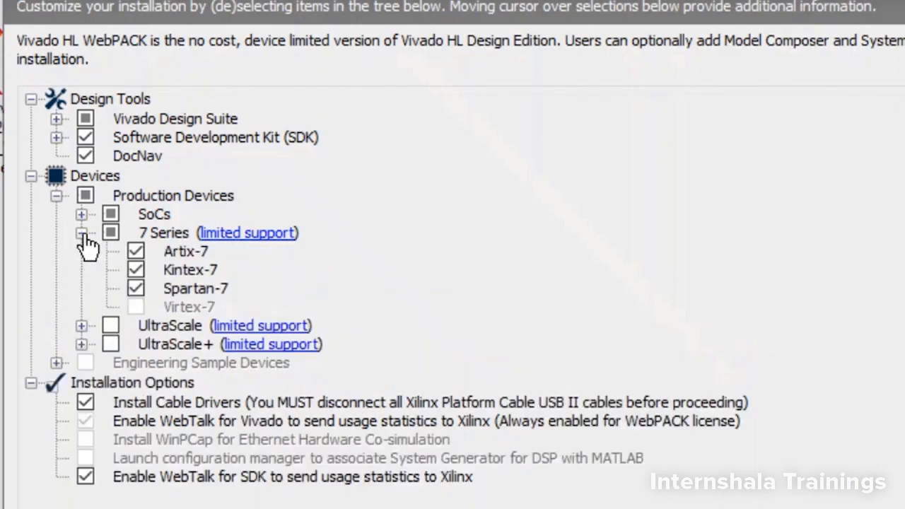
{"action": "left_click", "coordinate": [135, 271]}
{"action": "left_click", "coordinate": [82, 214]}
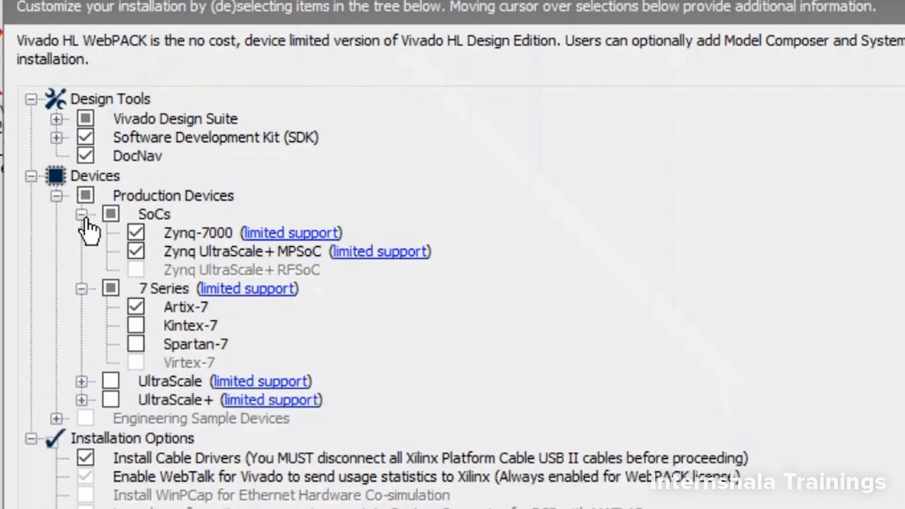
{"action": "left_click", "coordinate": [135, 252]}
- Exclude the Software Development Kit (SDK) and DocNav from the design tools and proceed to the installation directory options
{"action": "left_click", "coordinate": [85, 138]}
{"action": "left_click", "coordinate": [85, 156]}
{"action": "left_click", "coordinate": [85, 157]}
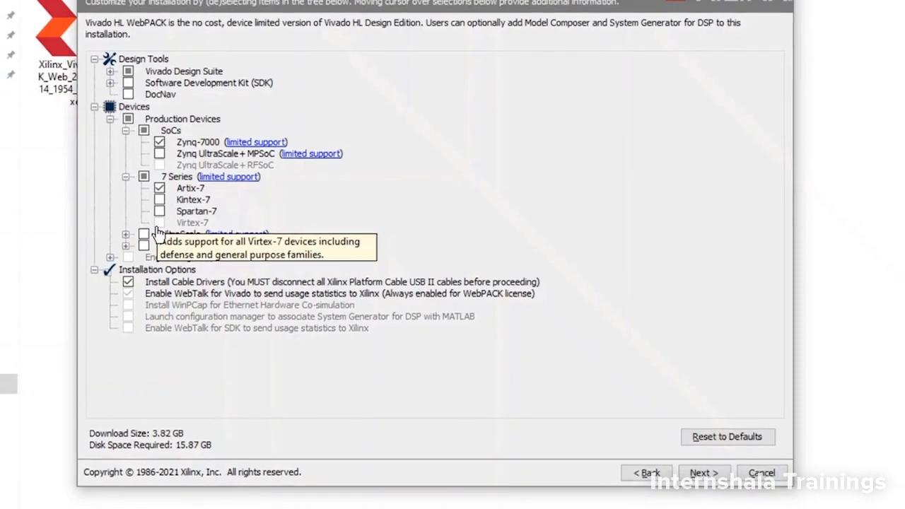
{"action": "left_click", "coordinate": [703, 472]}
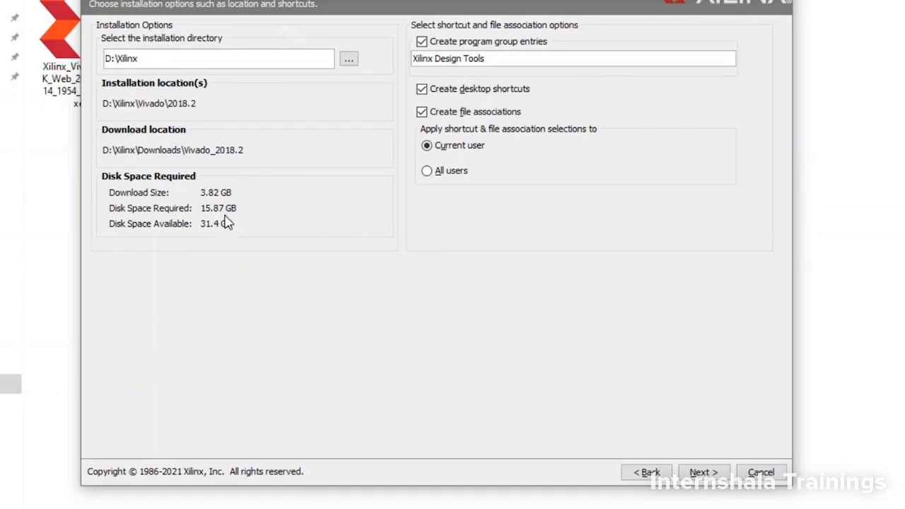
- Keep D:\Xilinx as the installation directory, agree to create the folder, and start the installation
{"action": "left_click", "coordinate": [699, 472]}
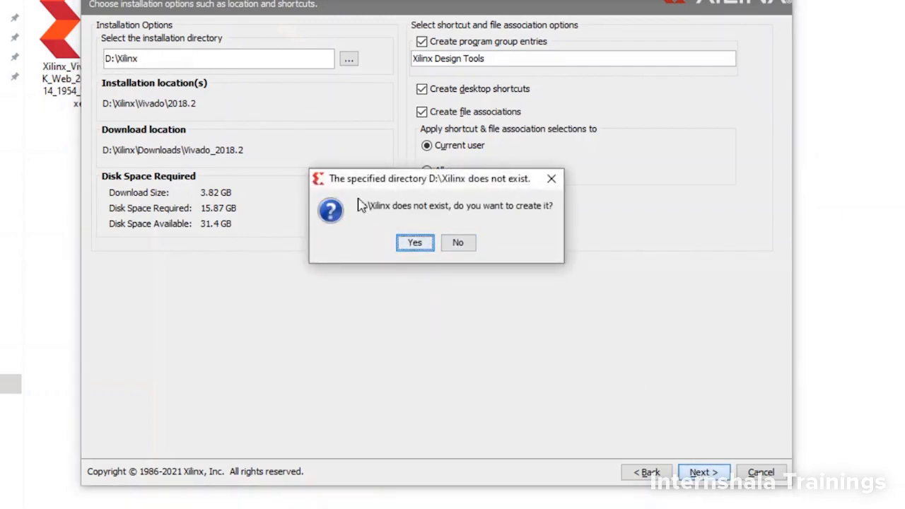
{"action": "left_click", "coordinate": [414, 242]}
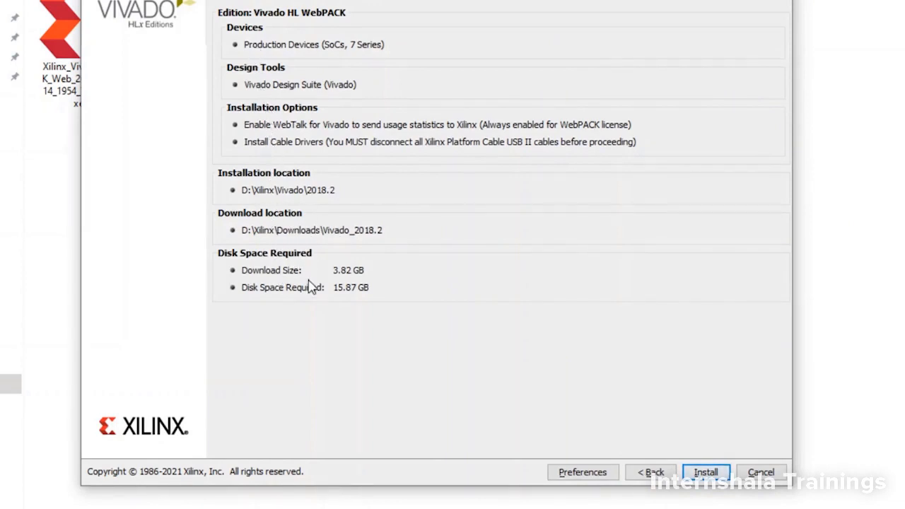
{"action": "left_click", "coordinate": [724, 474]}
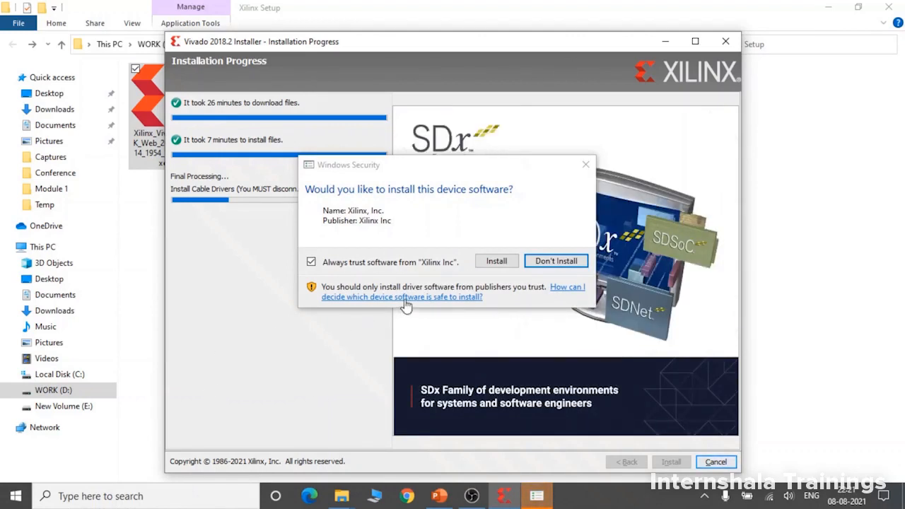
- Allow the Xilinx Inc device software to install, close the finished installation's notice, and select the Vivado 2018.2 desktop shortcut
{"action": "left_click", "coordinate": [495, 261]}
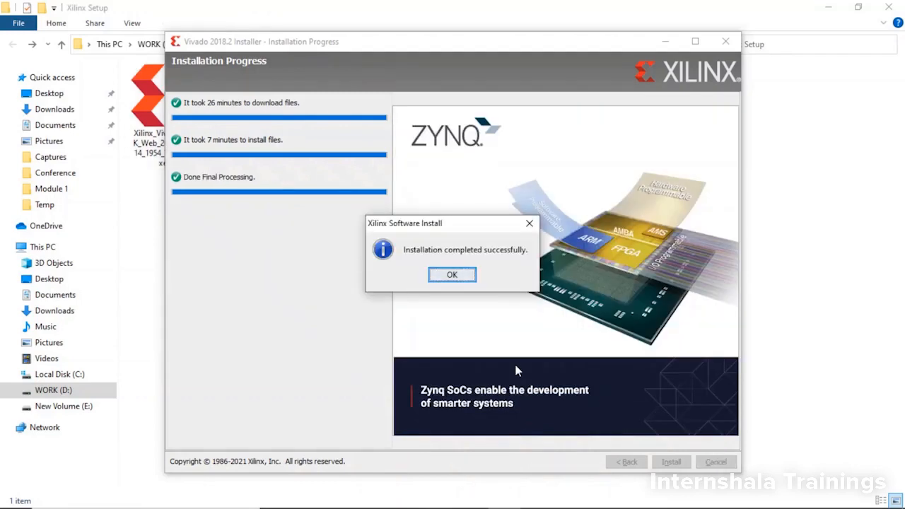
{"action": "left_click", "coordinate": [457, 280]}
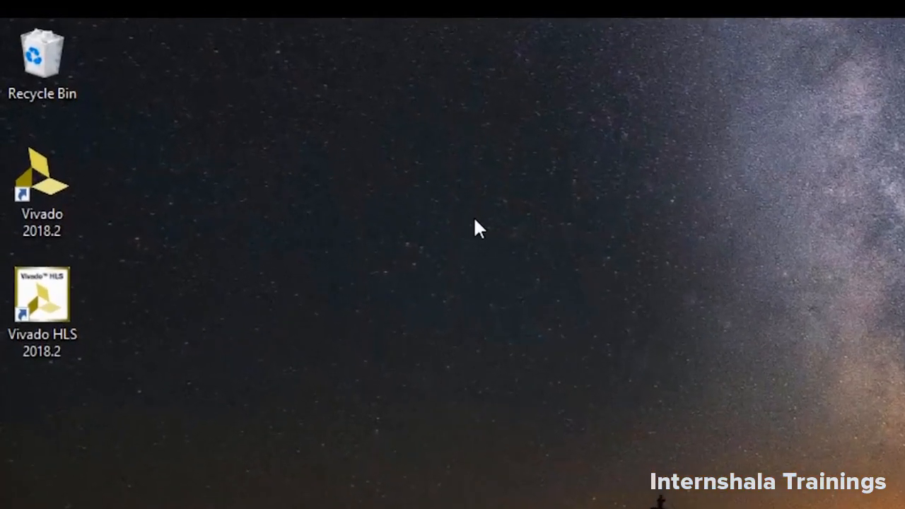
{"action": "left_click", "coordinate": [44, 197]}
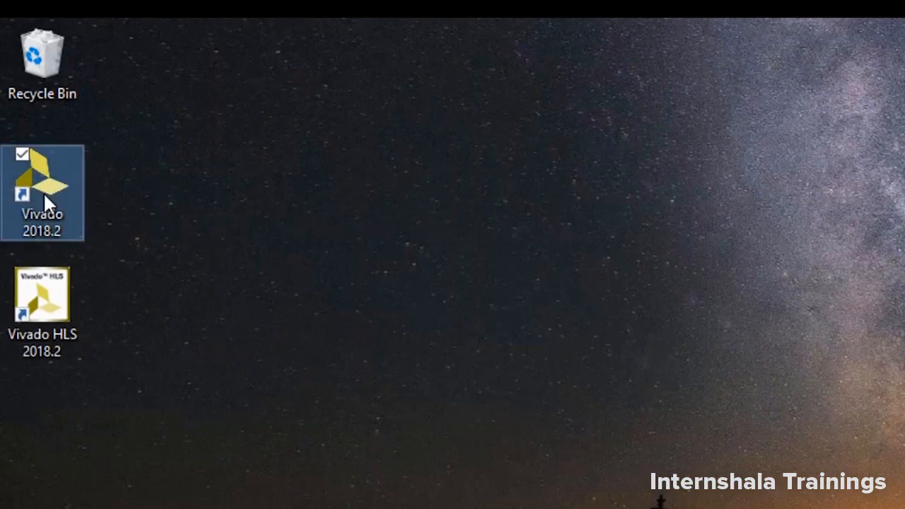